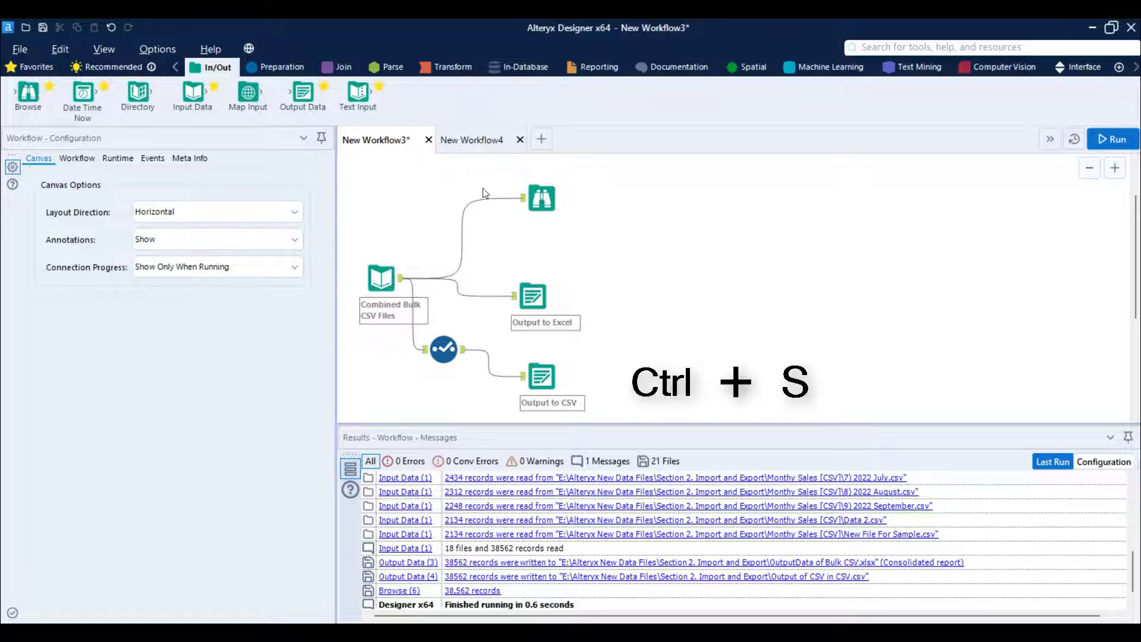
# Save the current workflow under the name "Browse tool" and close it.
pyautogui.hotkey('ctrl', 's')
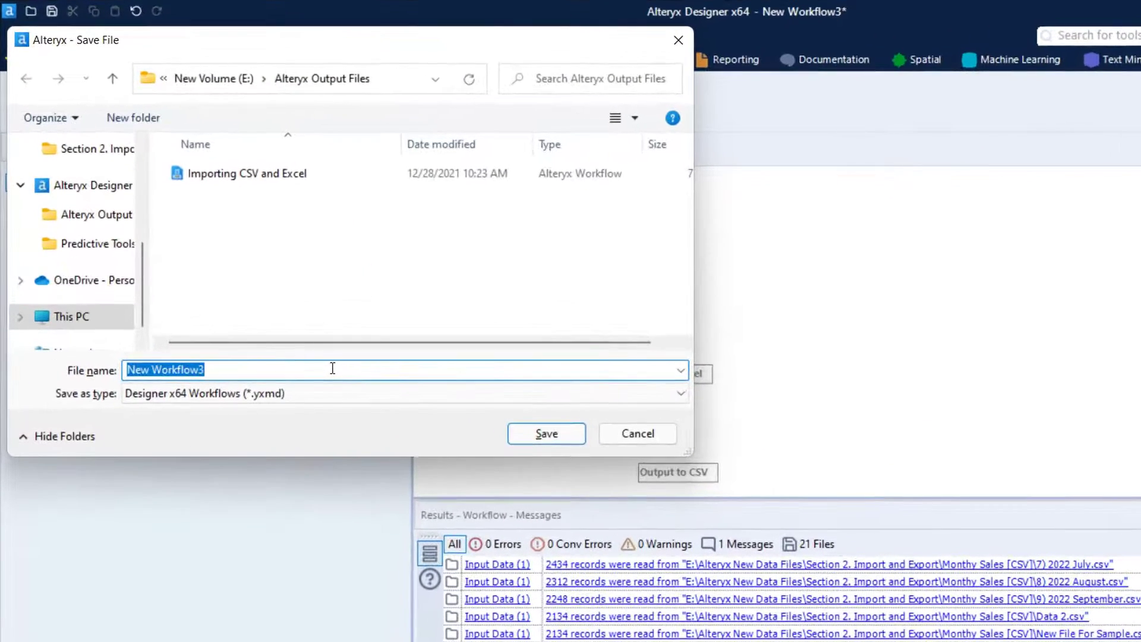
pyautogui.write('Bro')
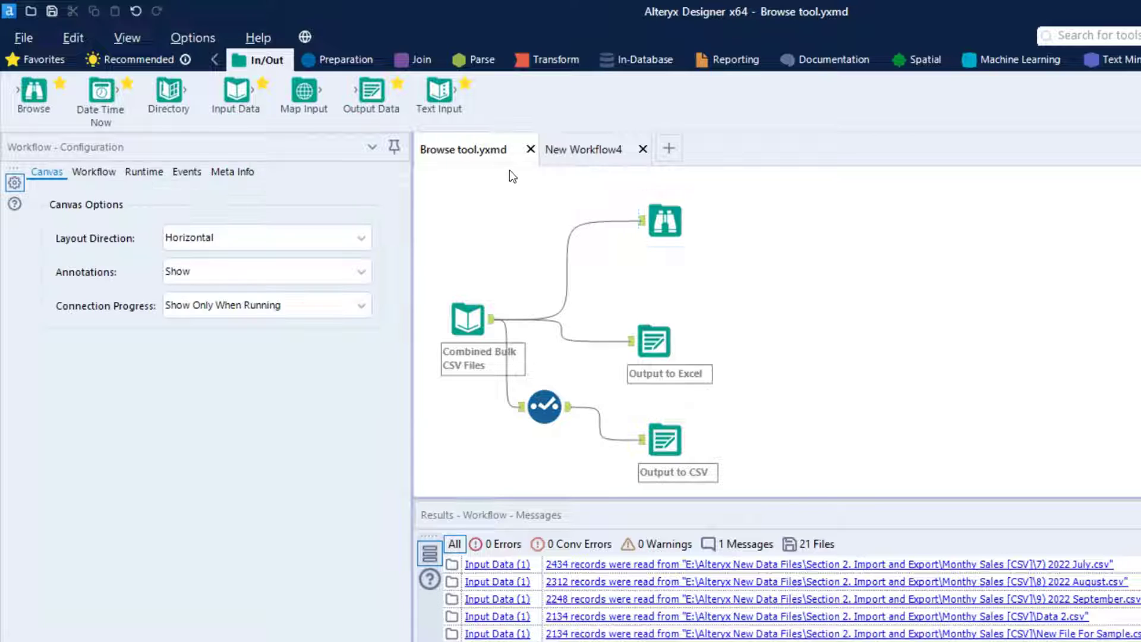
pyautogui.click(530, 149)
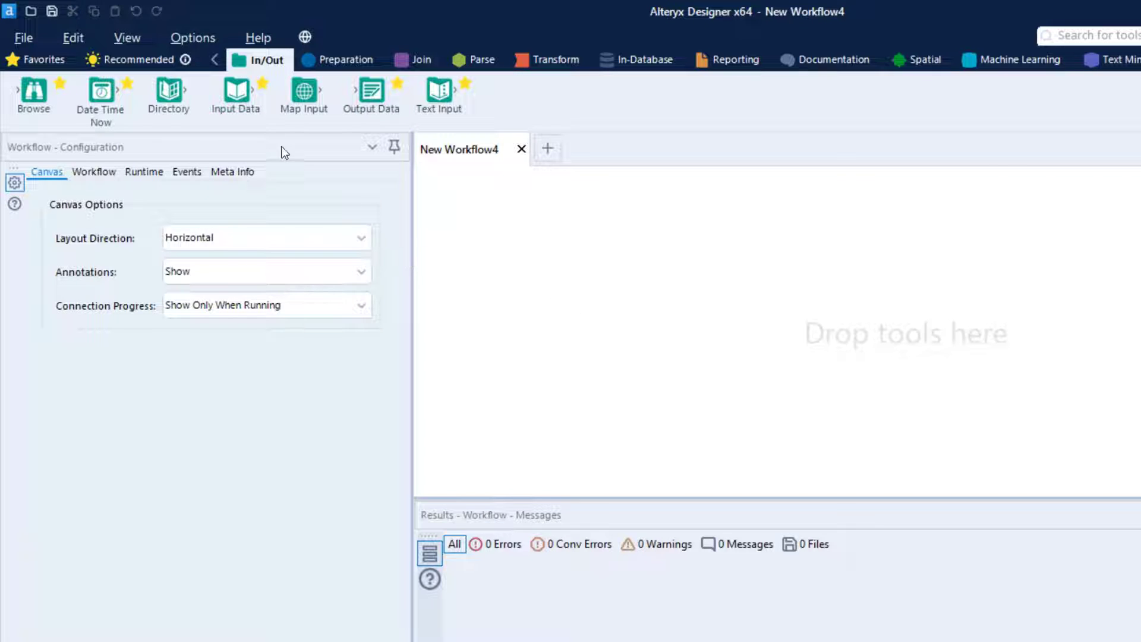
# Add an Input Data tool to the empty New Workflow4 canvas.
pyautogui.moveTo(236, 90); pyautogui.dragTo(531, 285)
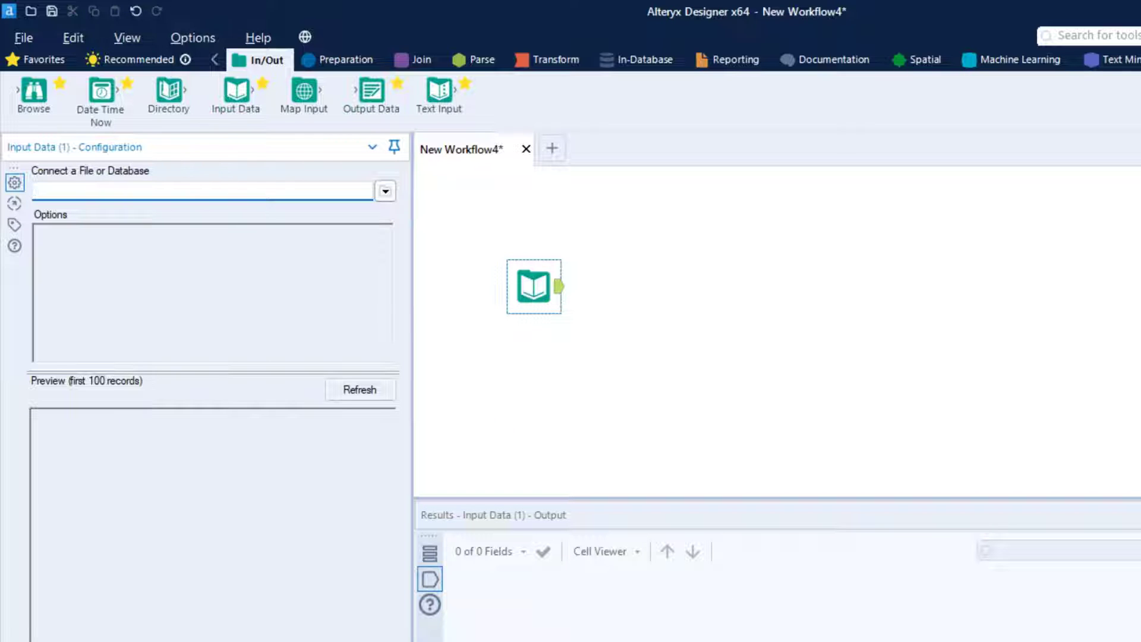
# Open the Attendance text document from the Section 2. Import and Export folder in Notepad, examine its column headers, and close it.
pyautogui.moveTo(743, 641)
pyautogui.click(642, 633)
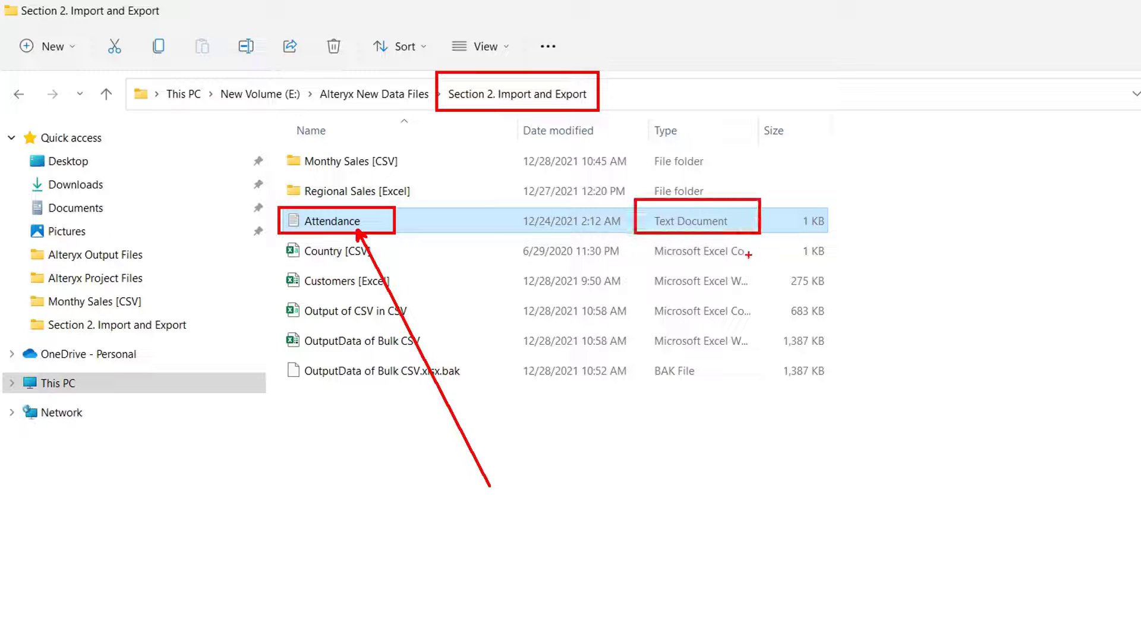
pyautogui.doubleClick(343, 223)
pyautogui.click(1115, 396)
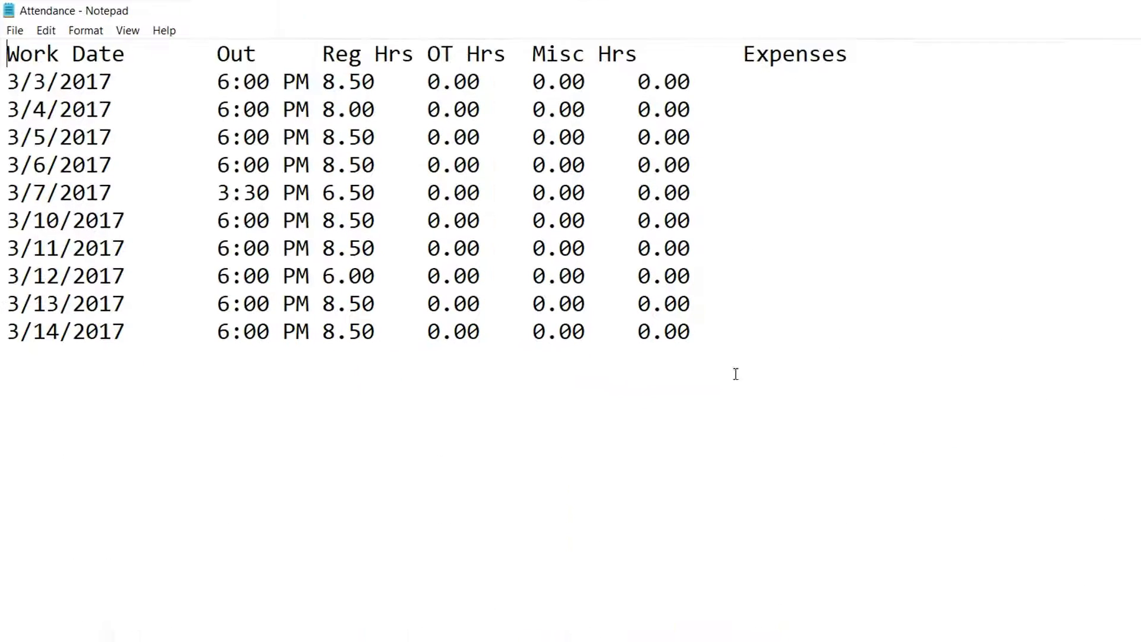
pyautogui.moveTo(1, 26); pyautogui.dragTo(134, 87)
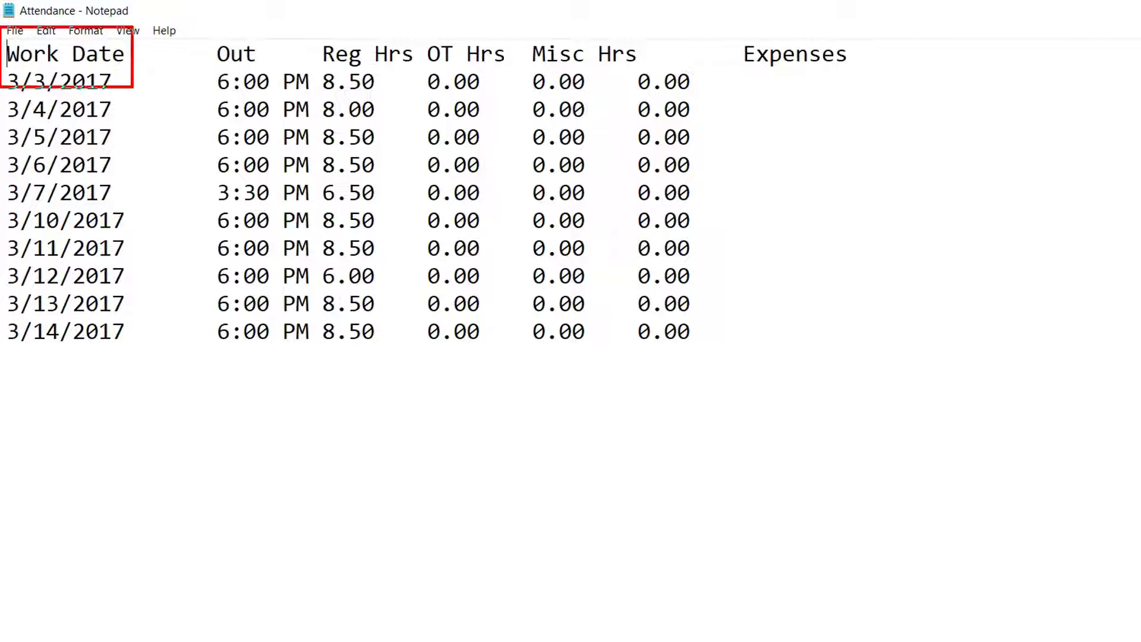
pyautogui.moveTo(209, 36); pyautogui.dragTo(289, 71)
pyautogui.moveTo(325, 34)
pyautogui.mouseDown()
pyautogui.moveTo(422, 72)
pyautogui.moveTo(474, 61)
pyautogui.moveTo(641, 66)
pyautogui.mouseUp()
pyautogui.moveTo(722, 42); pyautogui.dragTo(844, 65)
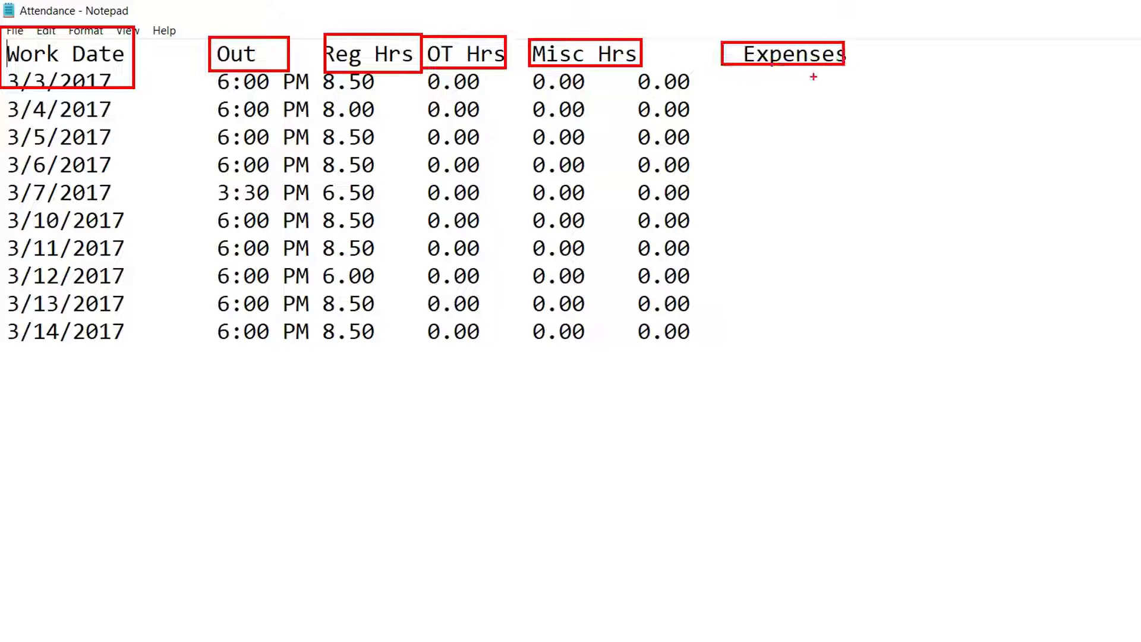
pyautogui.press('Escape')
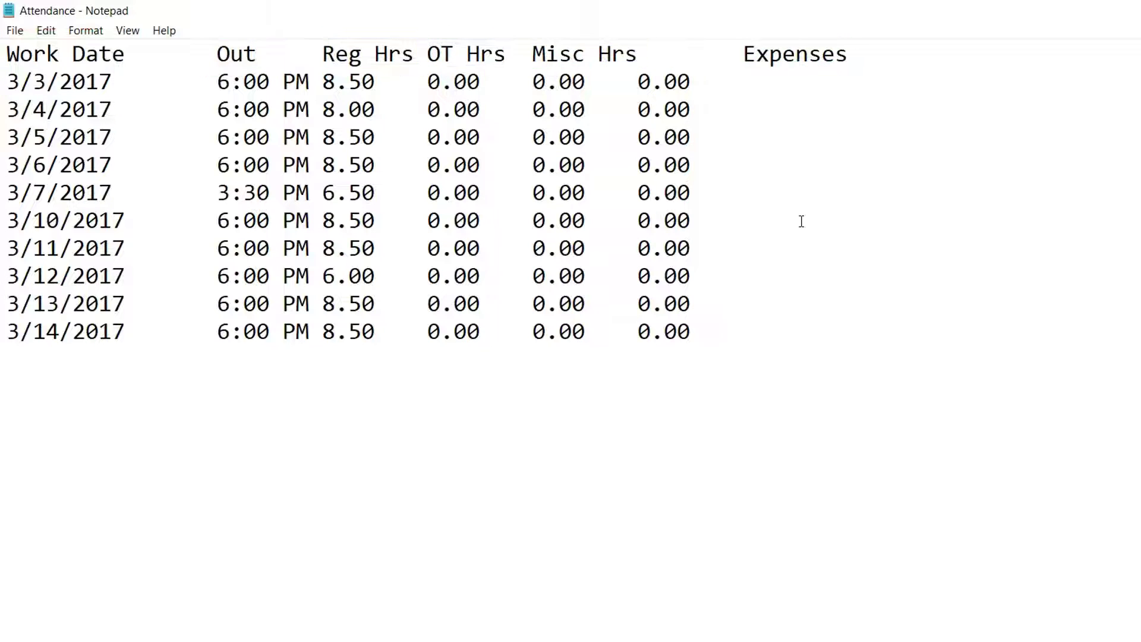
pyautogui.doubleClick(3, 7)
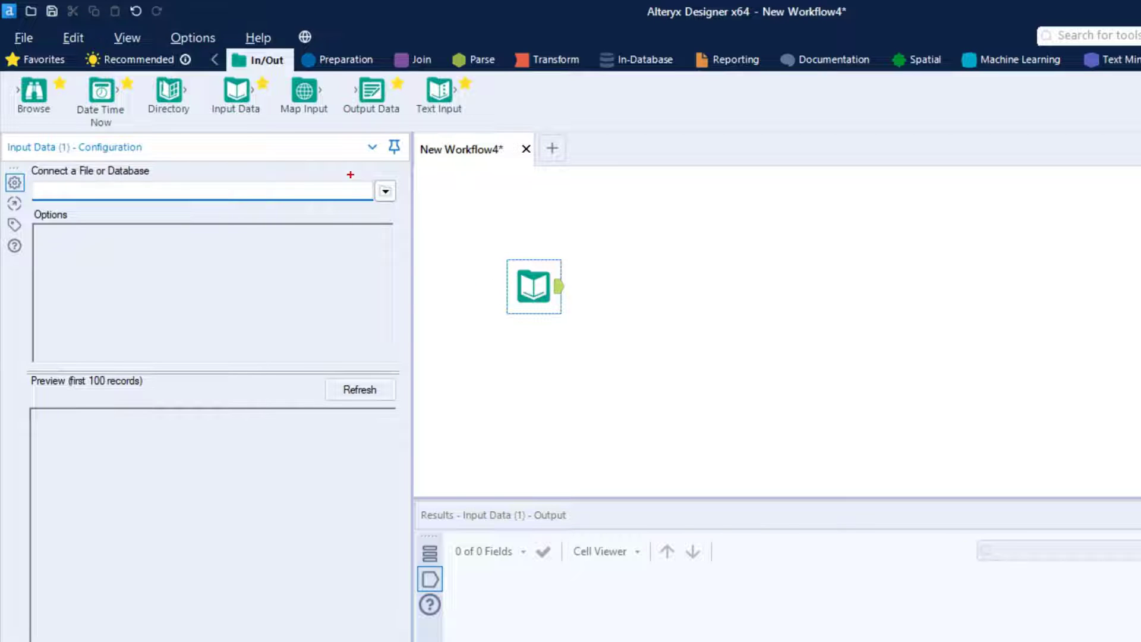
# Connect the Input Data tool to the Attendance file in the Section 2. Import and Export folder.
pyautogui.moveTo(359, 166)
pyautogui.mouseDown()
pyautogui.moveTo(406, 211)
pyautogui.moveTo(536, 409)
pyautogui.mouseUp()
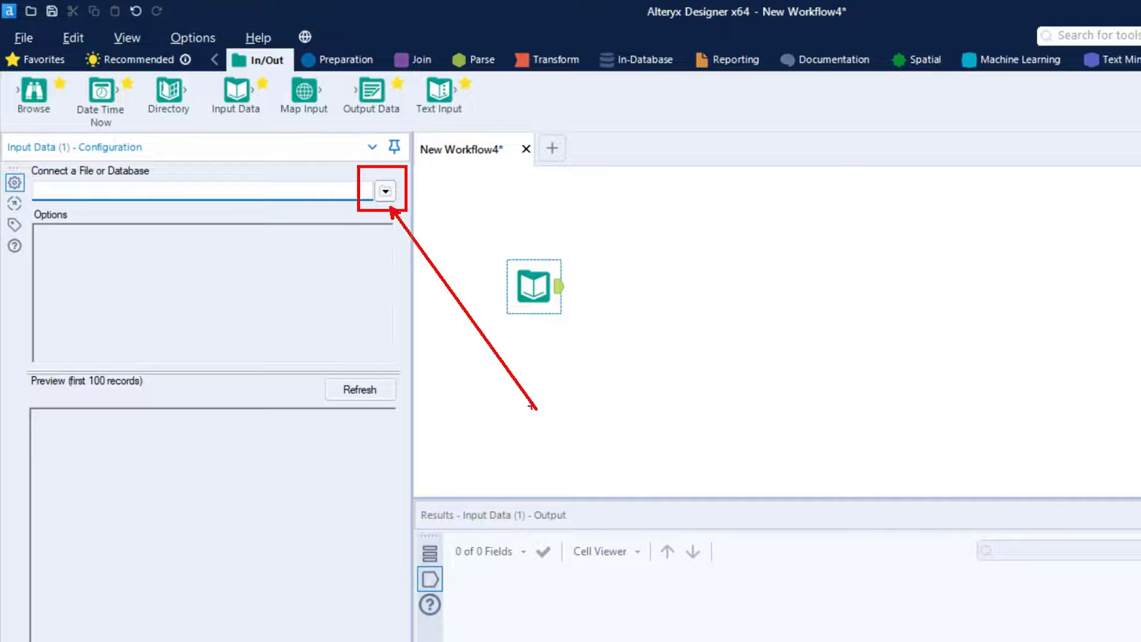
pyautogui.press('Escape')
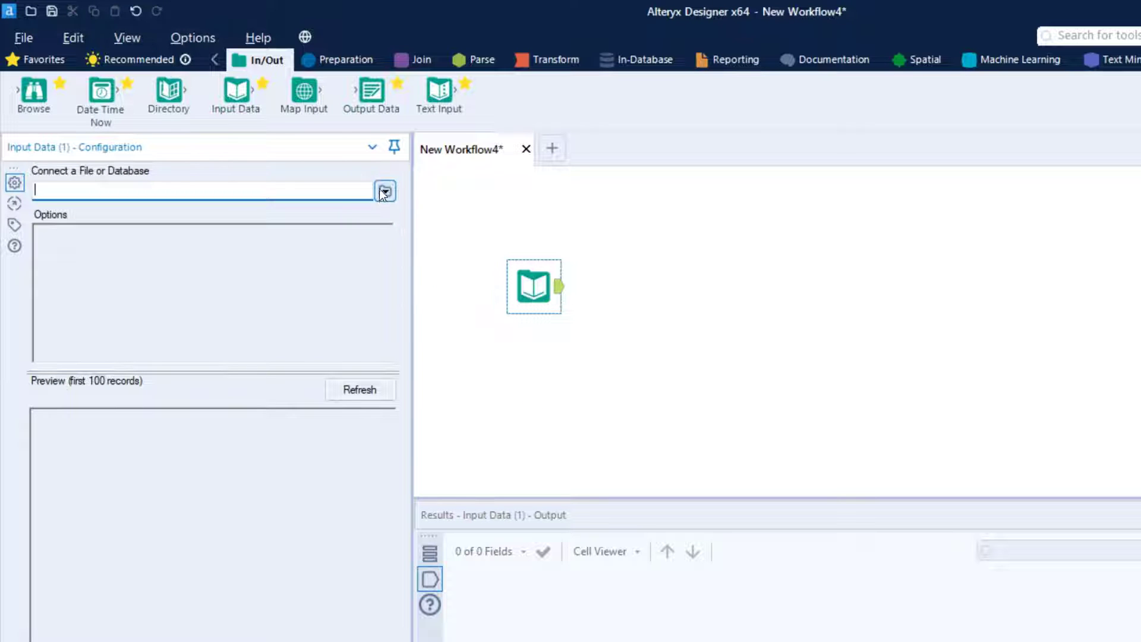
pyautogui.click(383, 190)
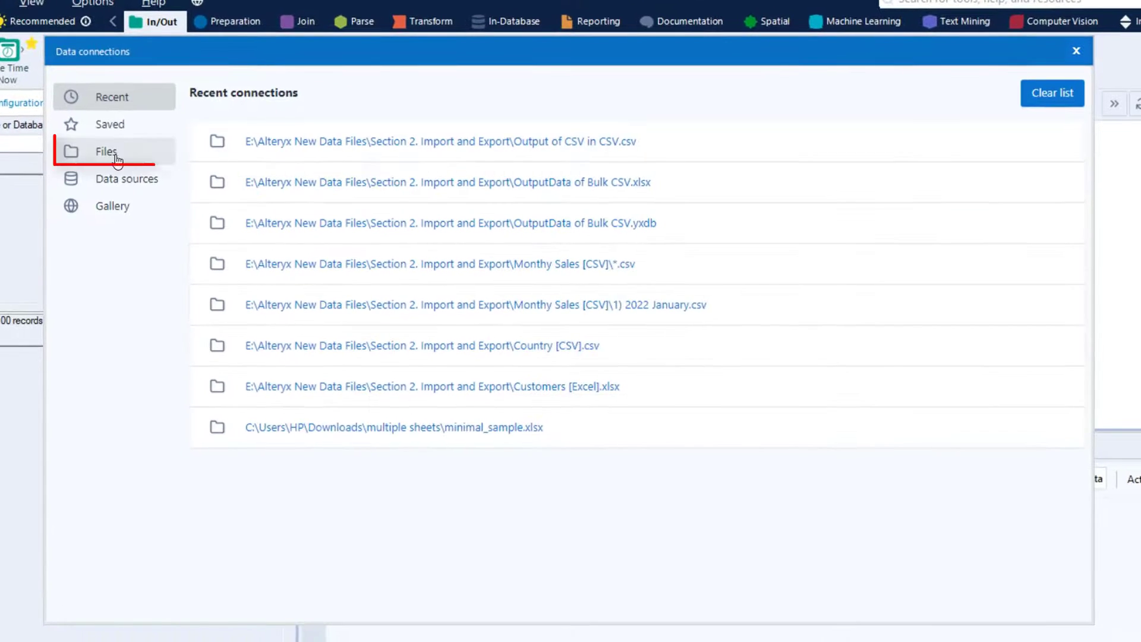
pyautogui.click(174, 184)
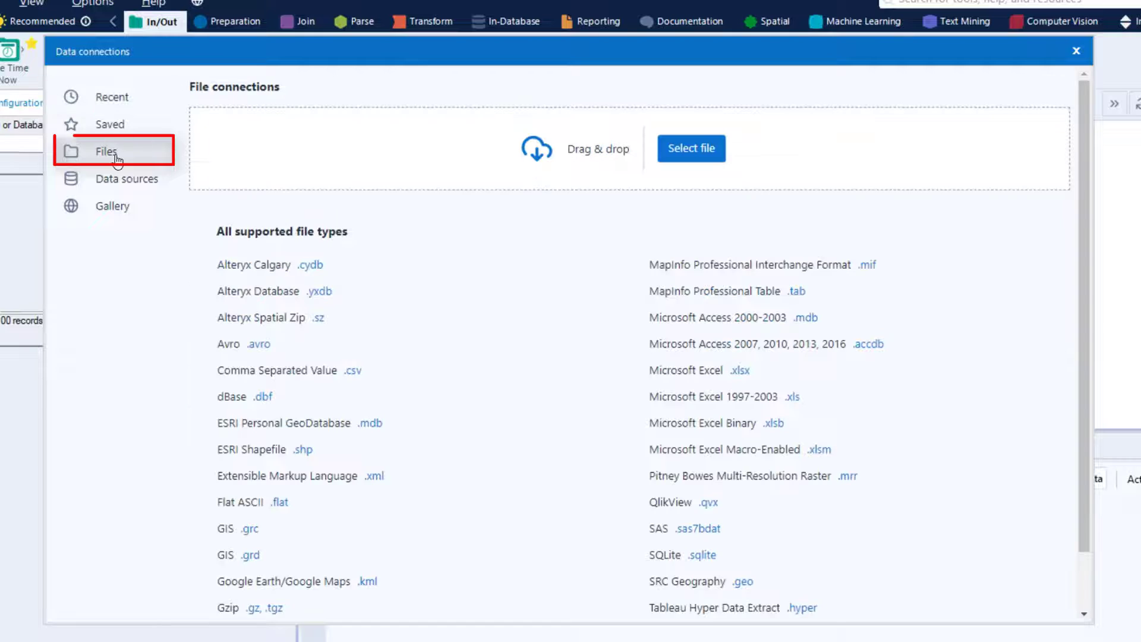
pyautogui.click(701, 145)
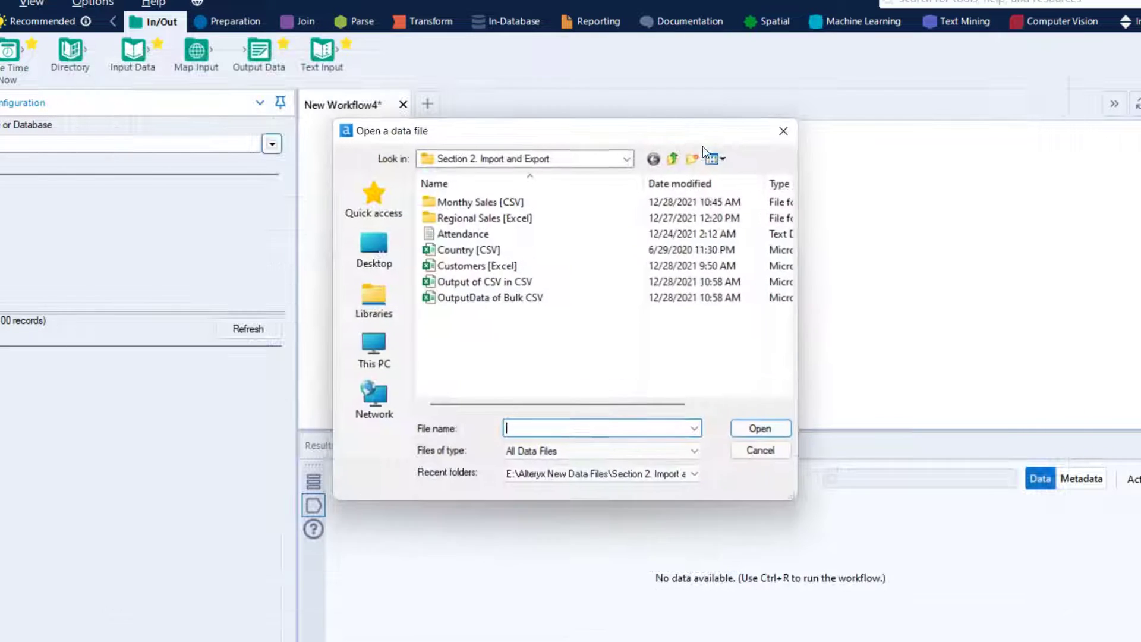
pyautogui.click(476, 233)
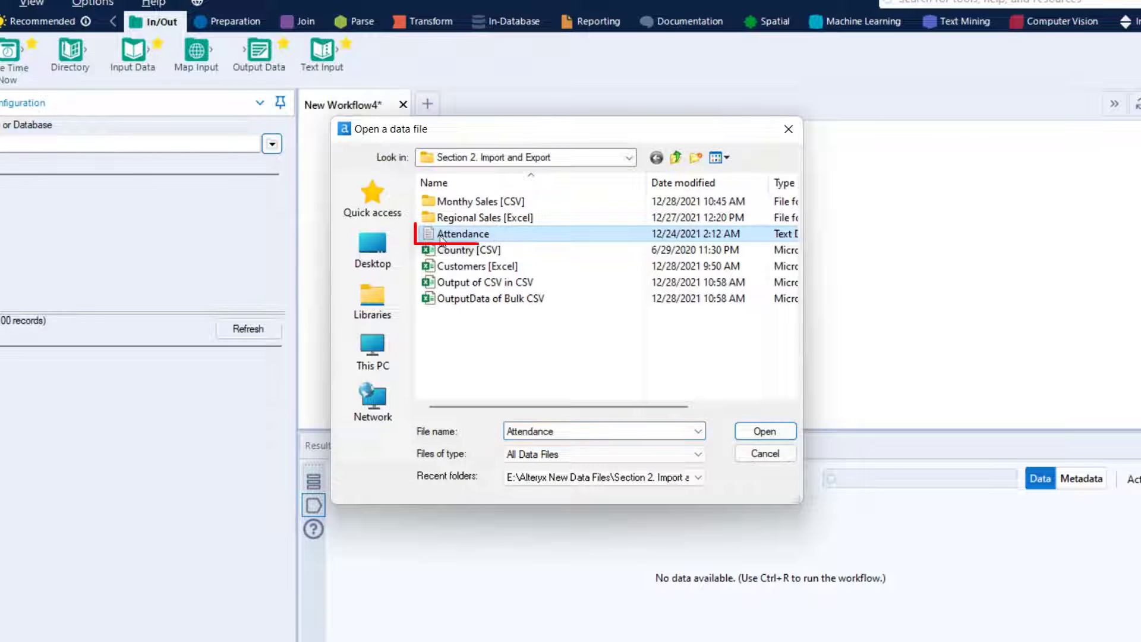
pyautogui.click(760, 429)
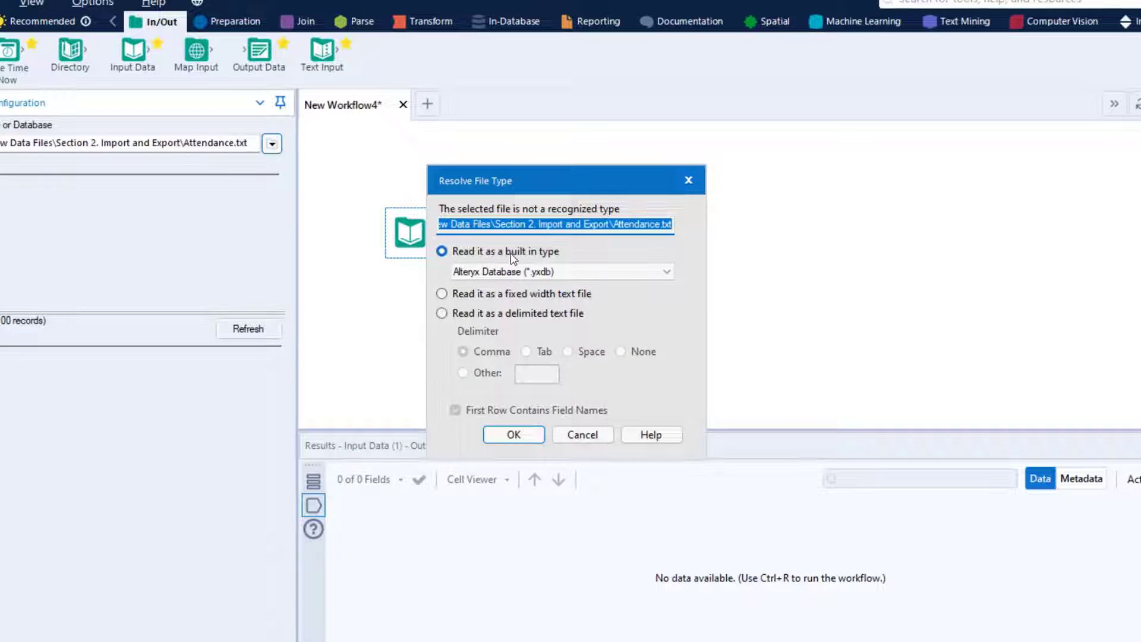
# Try reading Attendance.txt as a comma-delimited text file with field names in the first row, and run the workflow.
pyautogui.click(571, 271)
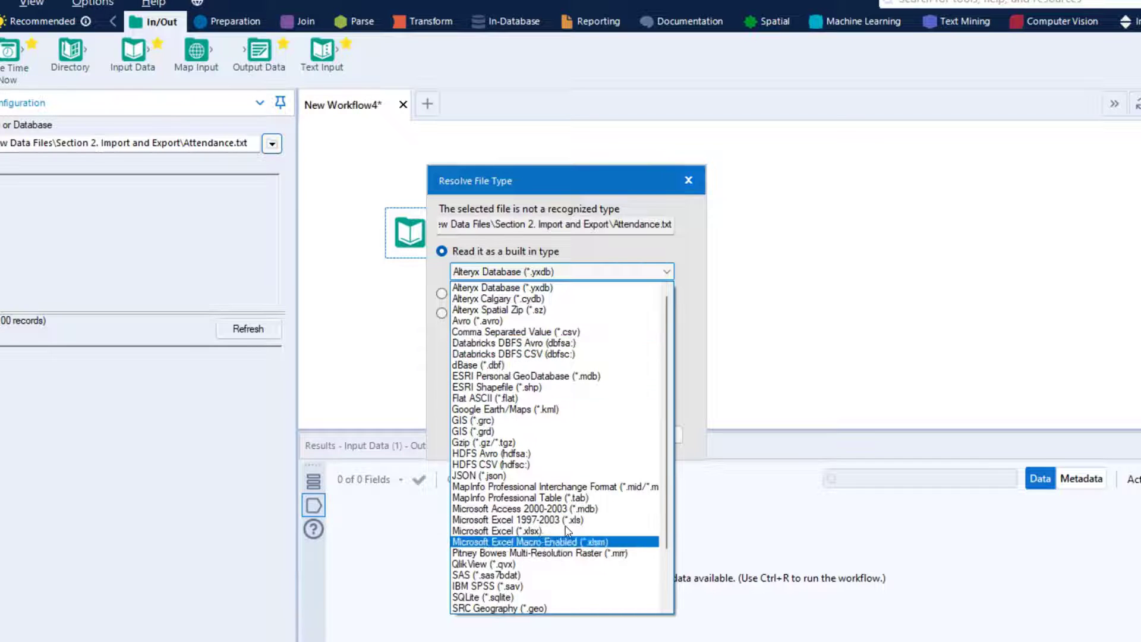
pyautogui.click(567, 334)
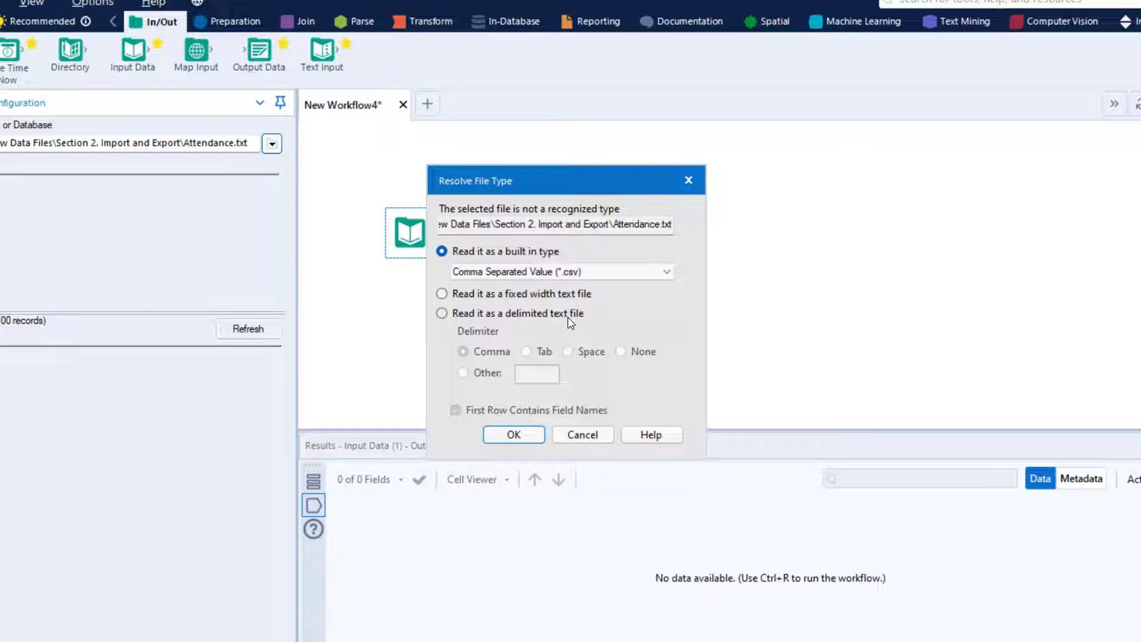
pyautogui.click(444, 314)
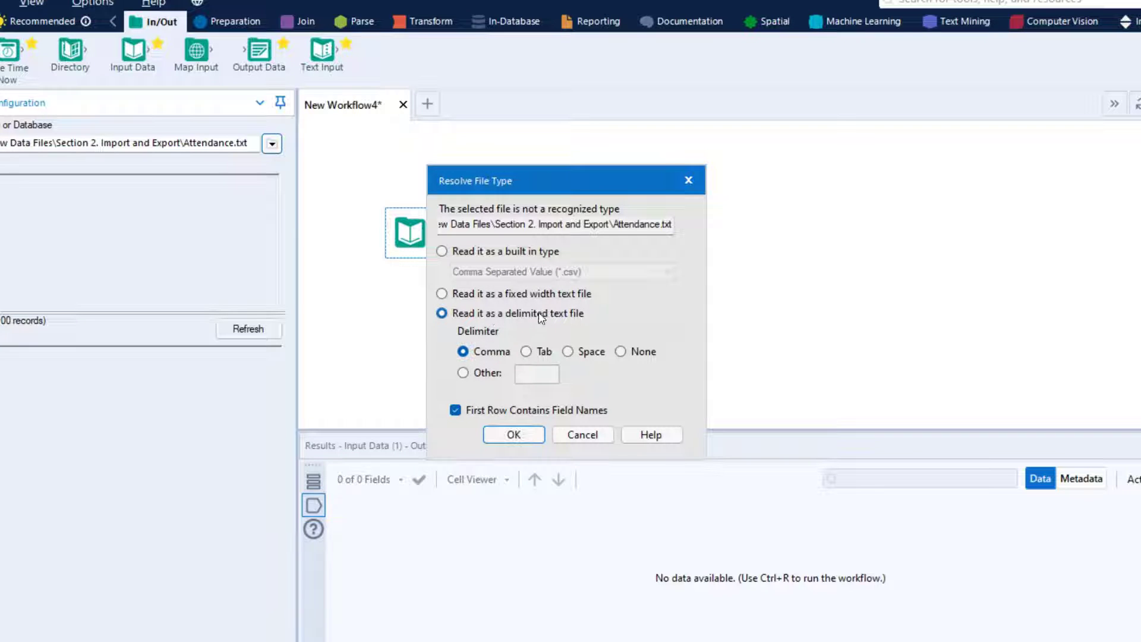
pyautogui.click(538, 438)
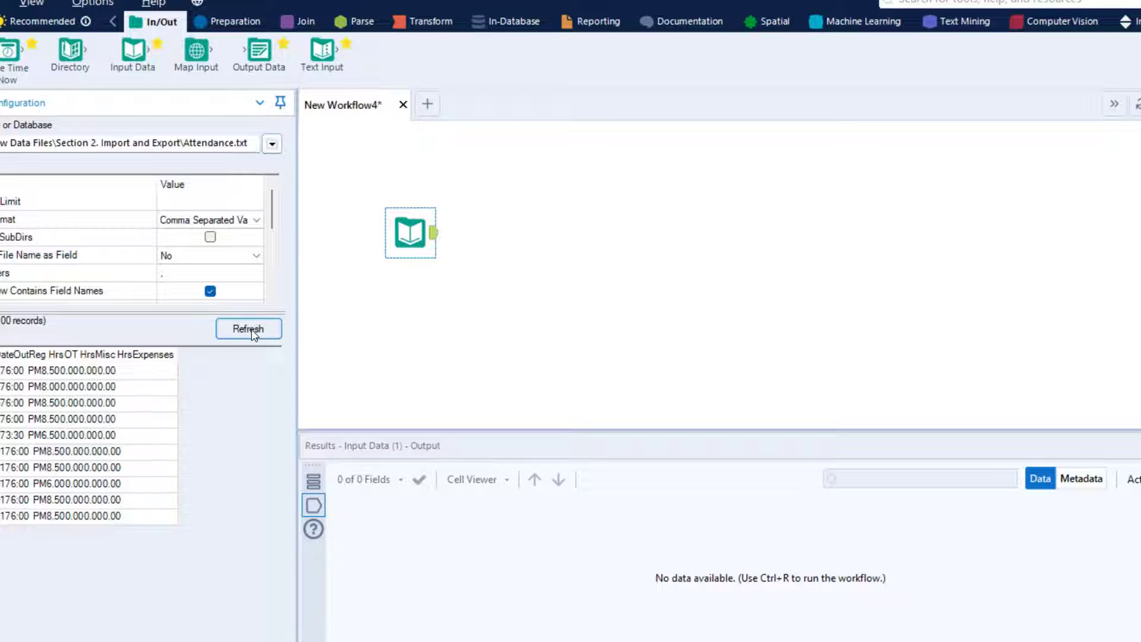
pyautogui.hotkey('ctrl', 'r')
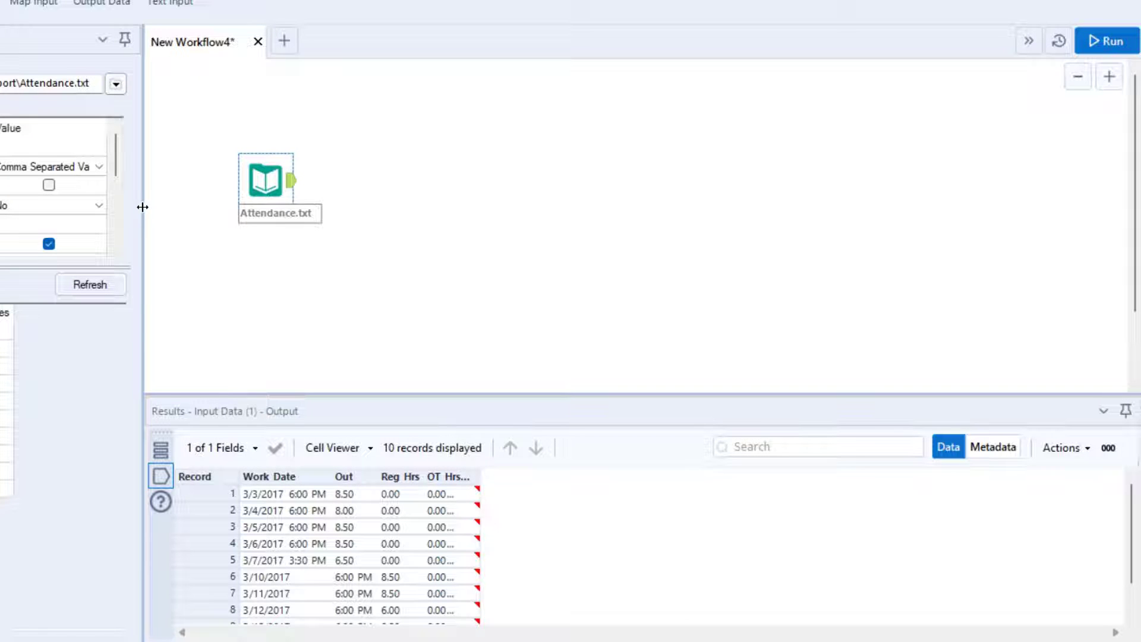
pyautogui.click(93, 167)
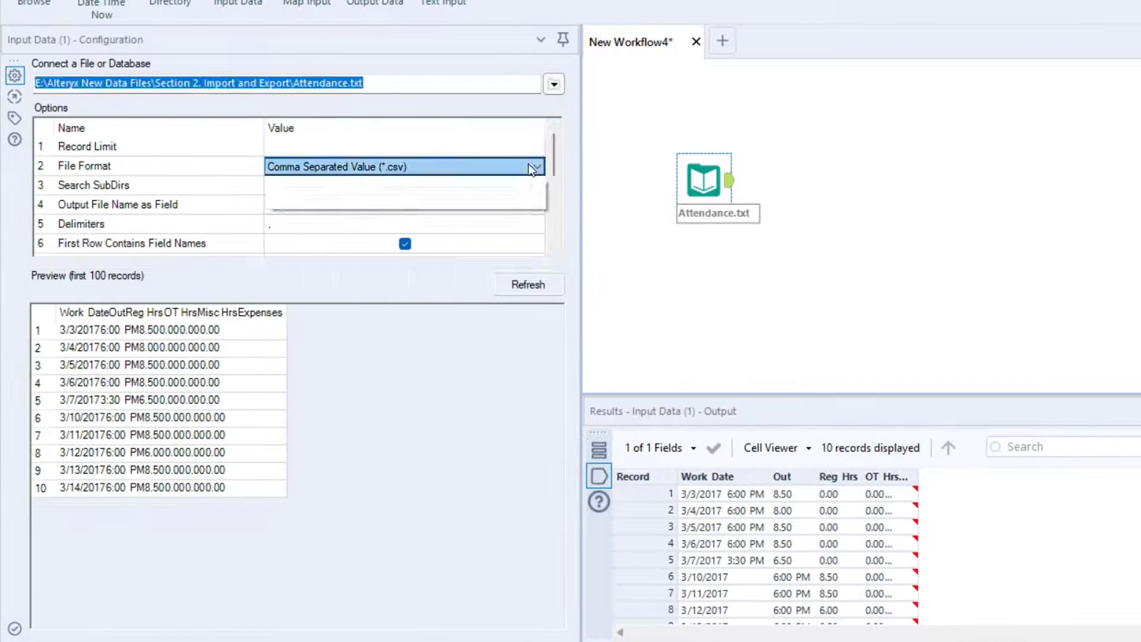
pyautogui.click(529, 164)
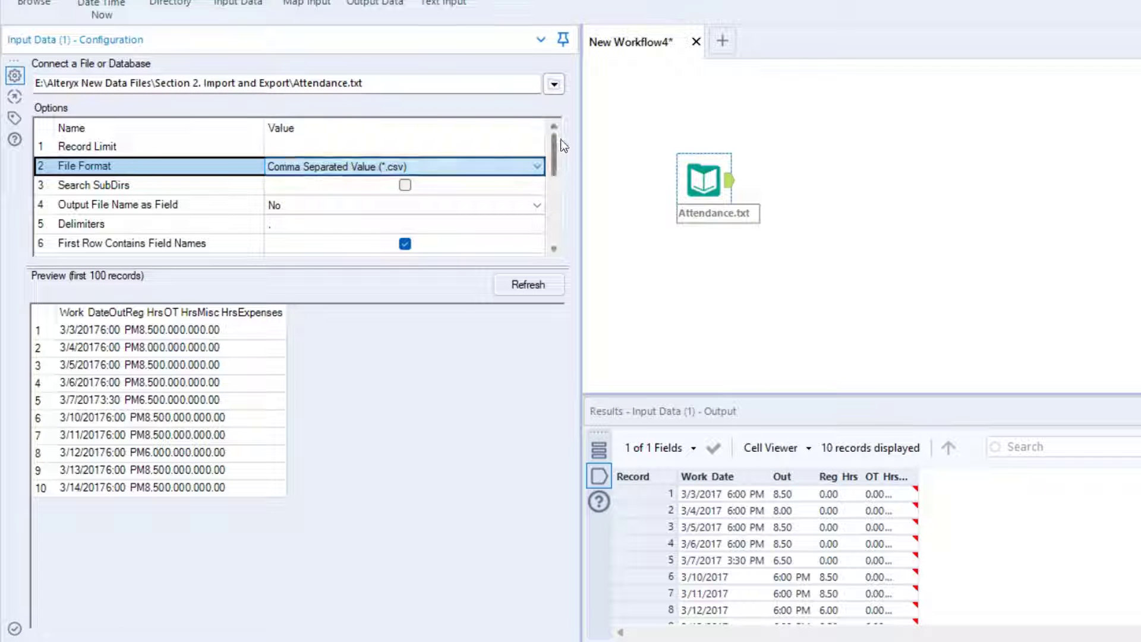
pyautogui.moveTo(553, 145); pyautogui.dragTo(608, 154)
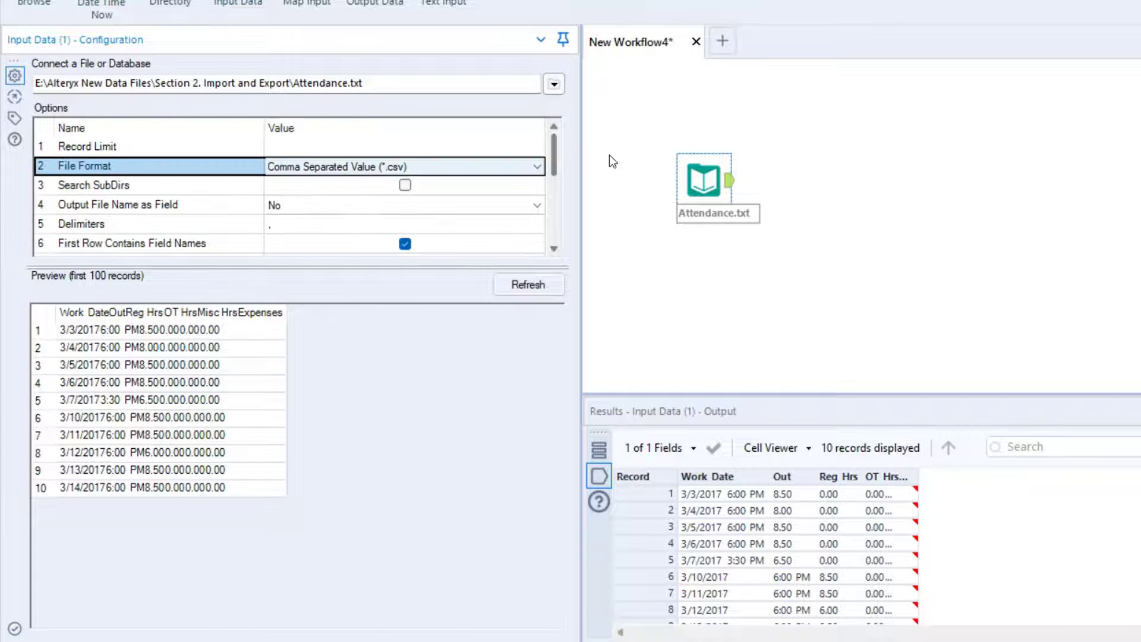
# Reconnect the Input Data tool to the recent Attendance.txt, reading it as a tab-delimited text file with field names in the first row.
pyautogui.click(552, 83)
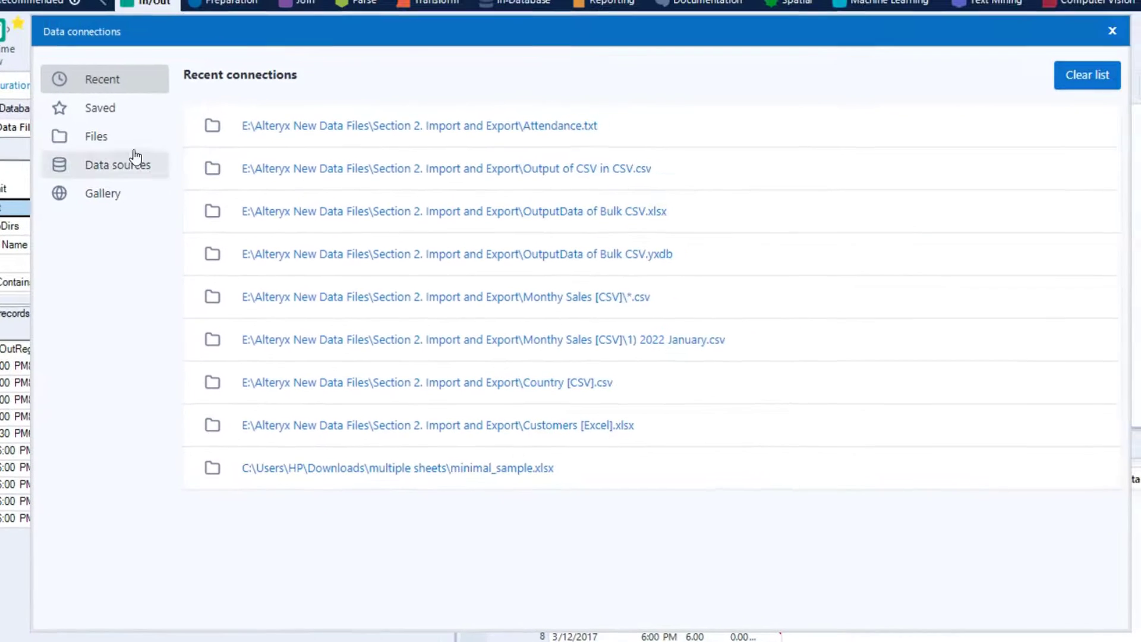
pyautogui.click(526, 135)
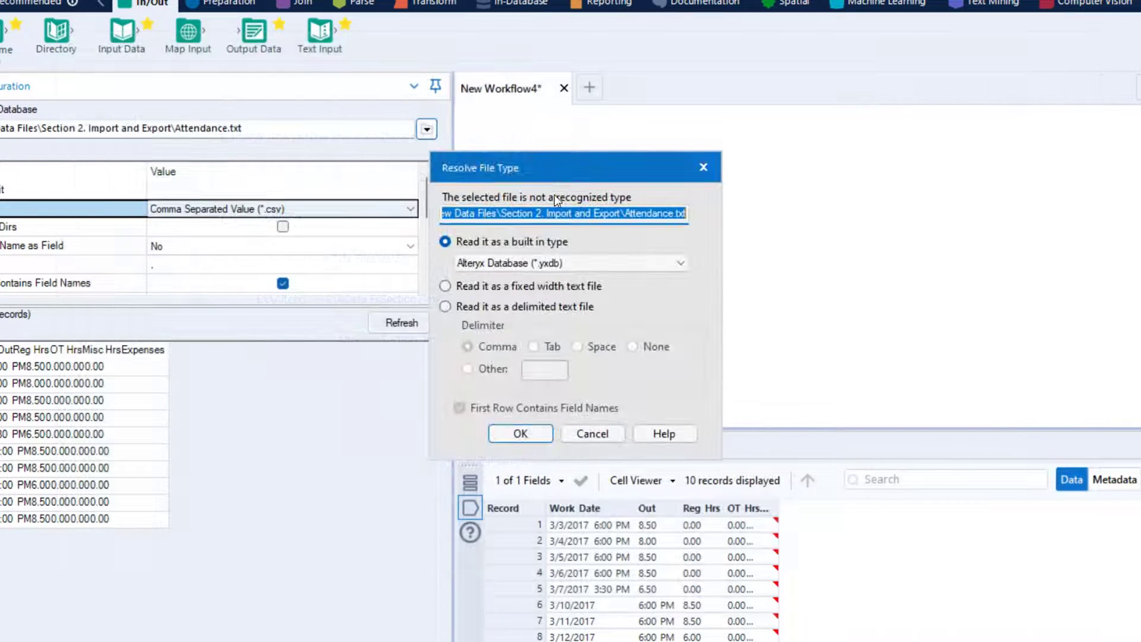
pyautogui.click(448, 306)
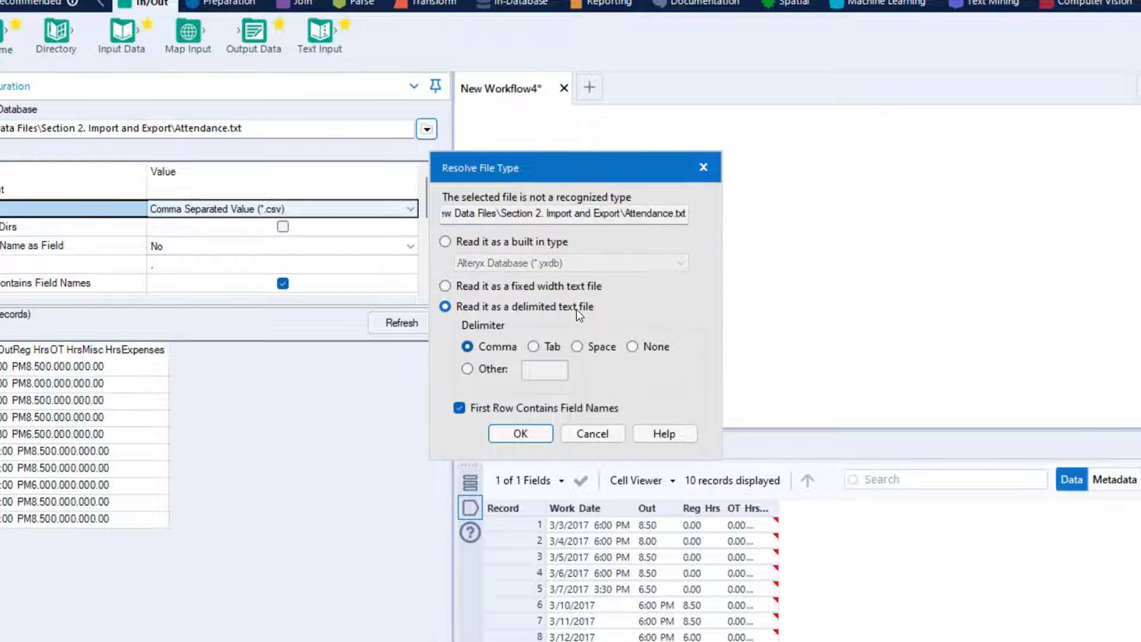
pyautogui.click(548, 349)
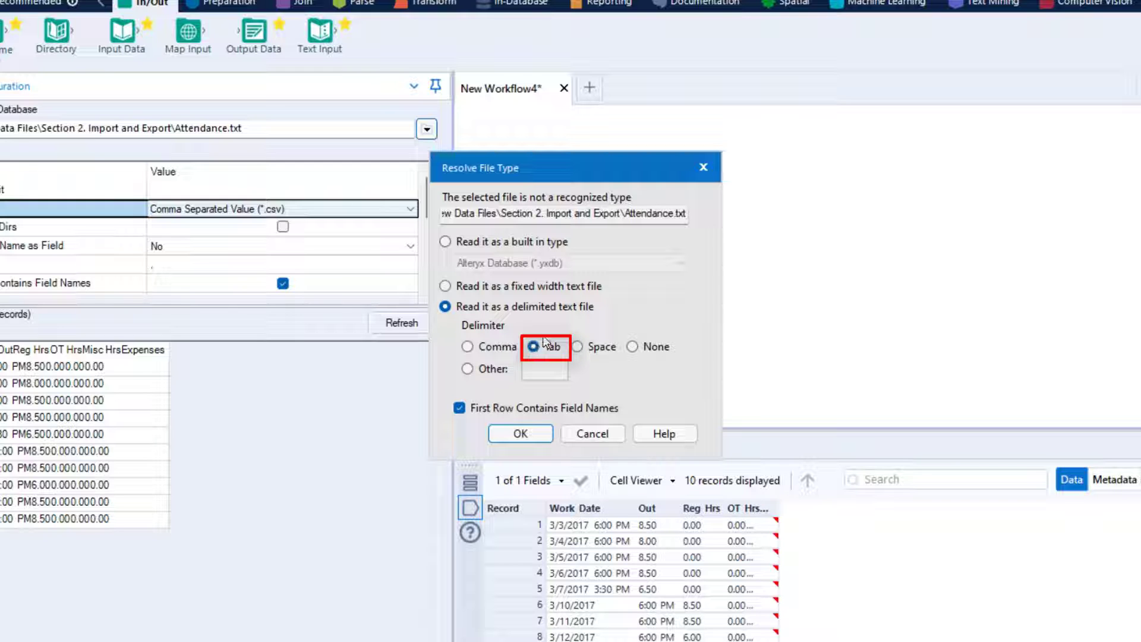
pyautogui.click(530, 432)
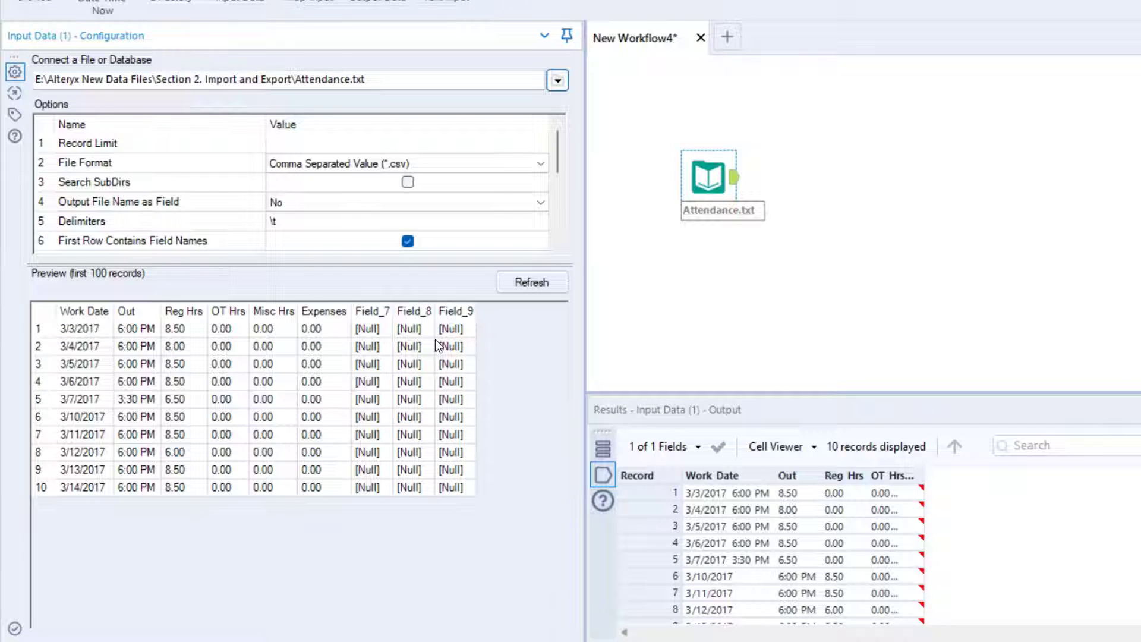
# Run the workflow and display the output records of the Attendance.txt input.
pyautogui.click(1097, 30)
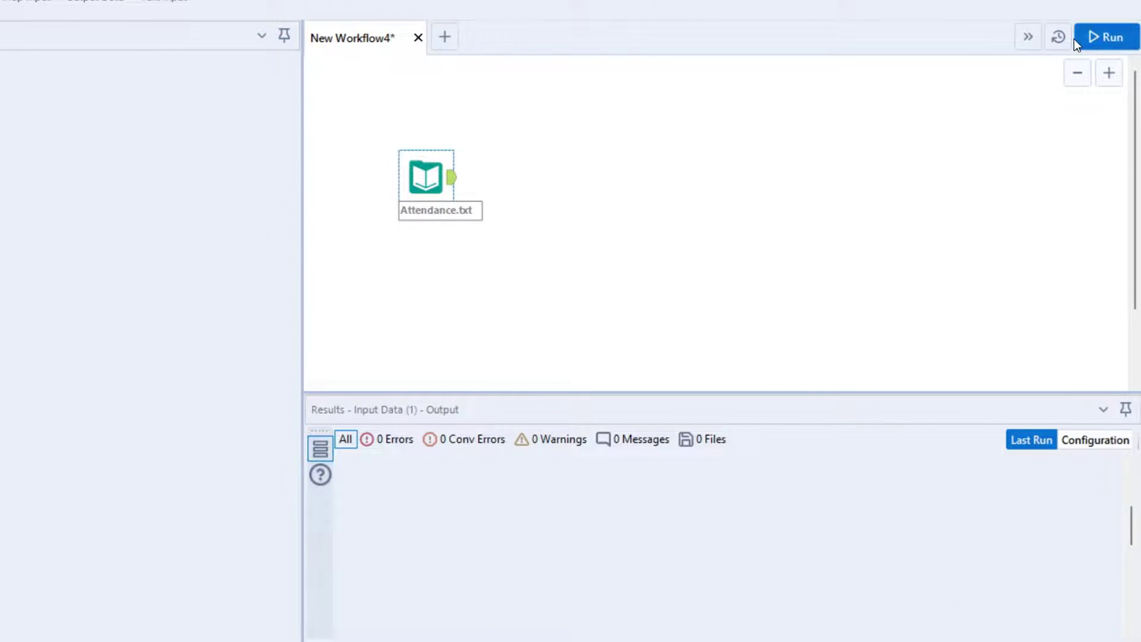
pyautogui.click(1077, 38)
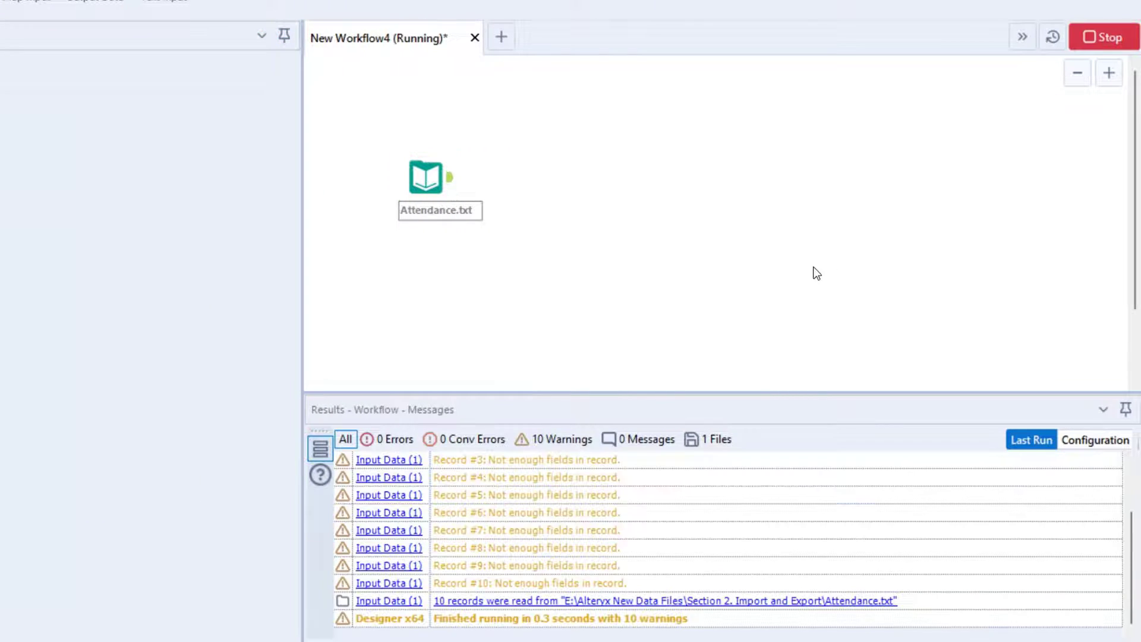
pyautogui.click(451, 180)
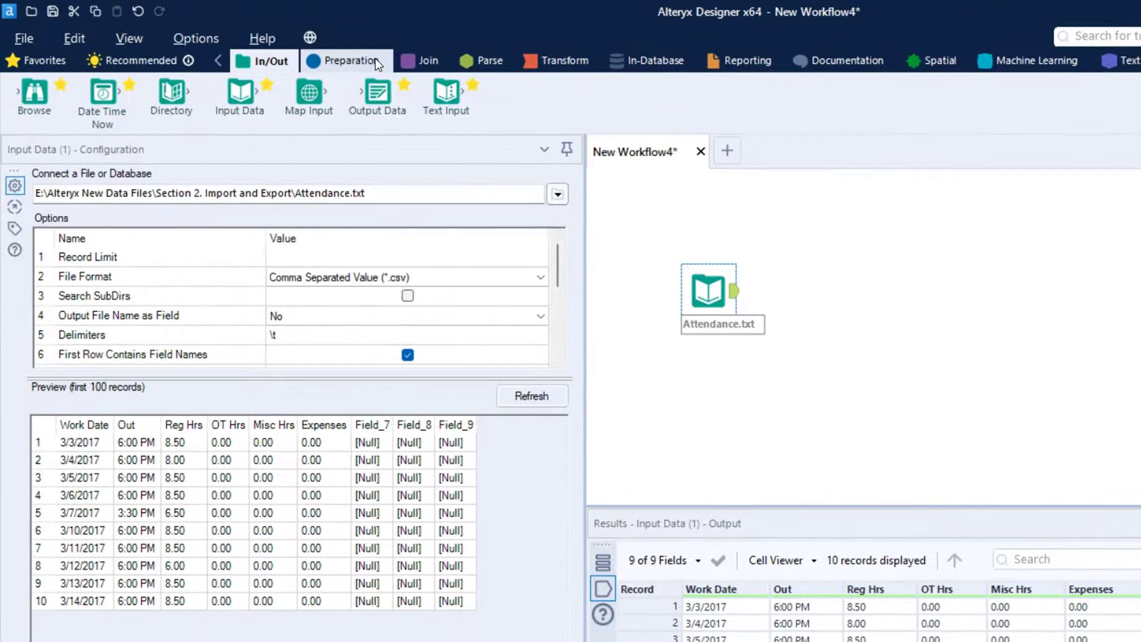
# Add a Select tool connected to the output of the Attendance.txt input.
pyautogui.click(374, 60)
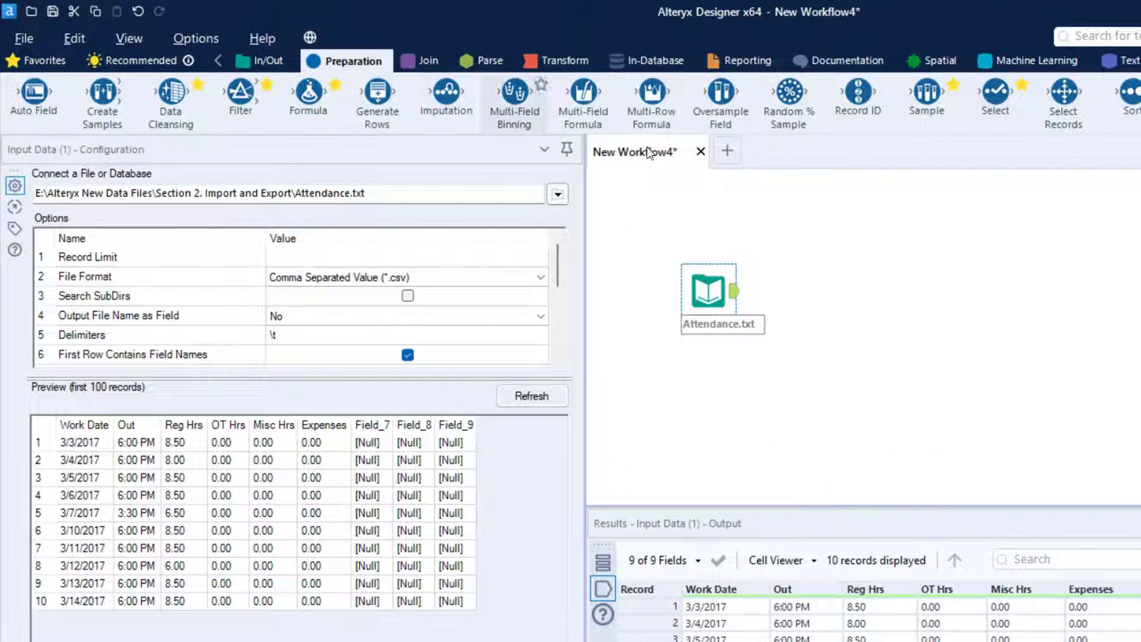
pyautogui.moveTo(996, 92)
pyautogui.mouseDown()
pyautogui.moveTo(939, 185)
pyautogui.moveTo(820, 292)
pyautogui.mouseUp()
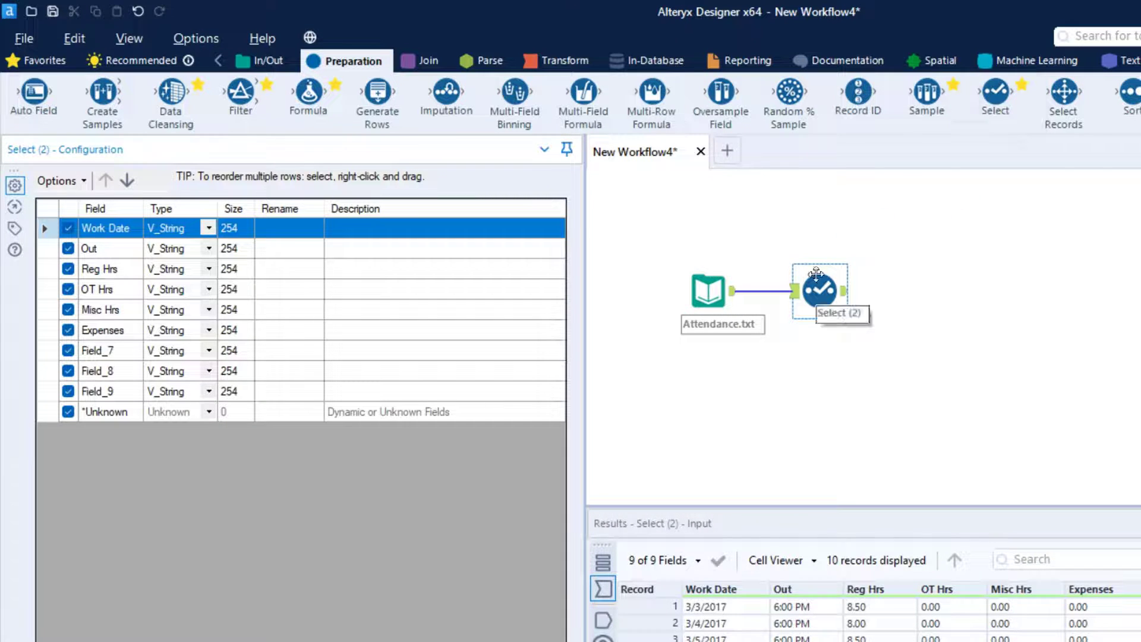
# Exclude Field_7, Field_8, Field_9 and *Unknown in the Select tool, run the workflow and display the tool's output records.
pyautogui.click(66, 411)
pyautogui.click(68, 390)
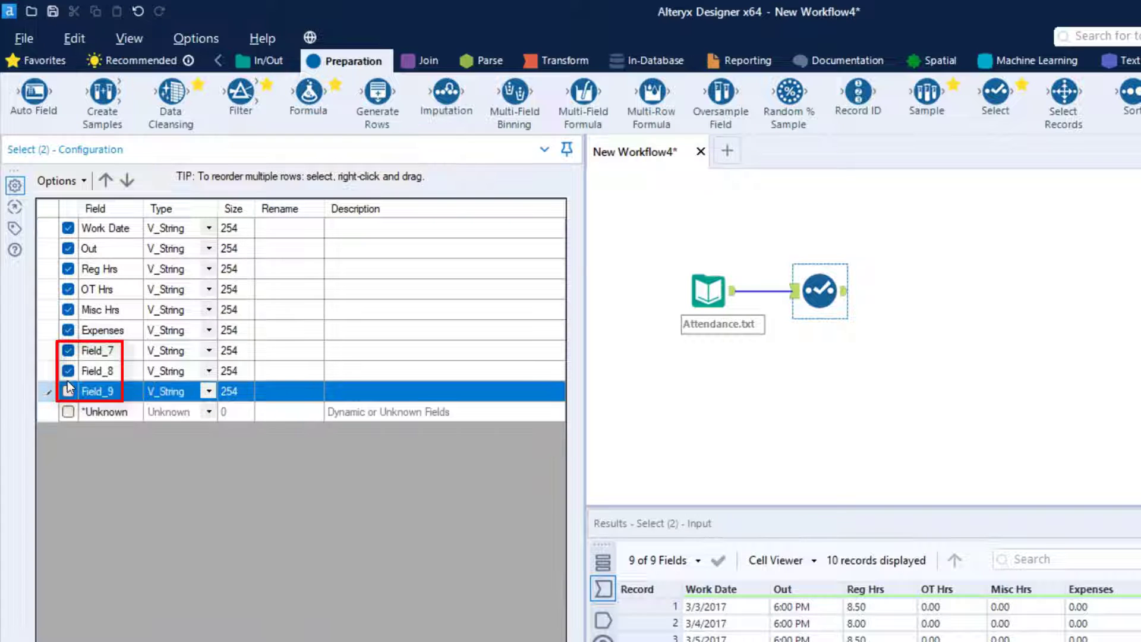
pyautogui.click(68, 370)
pyautogui.click(68, 350)
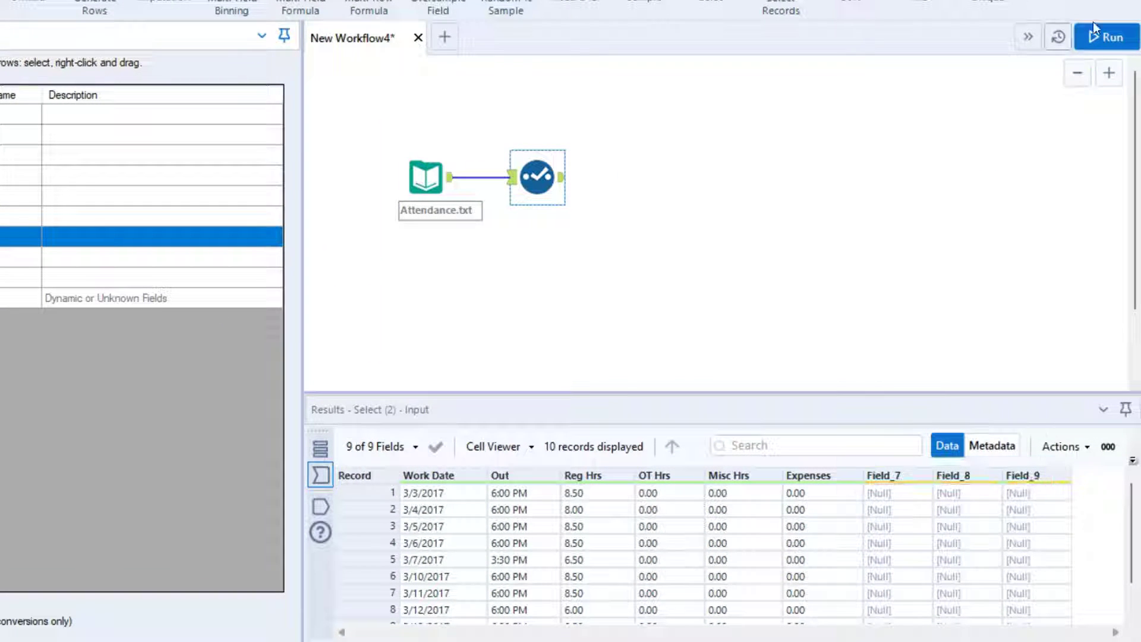
pyautogui.click(1100, 37)
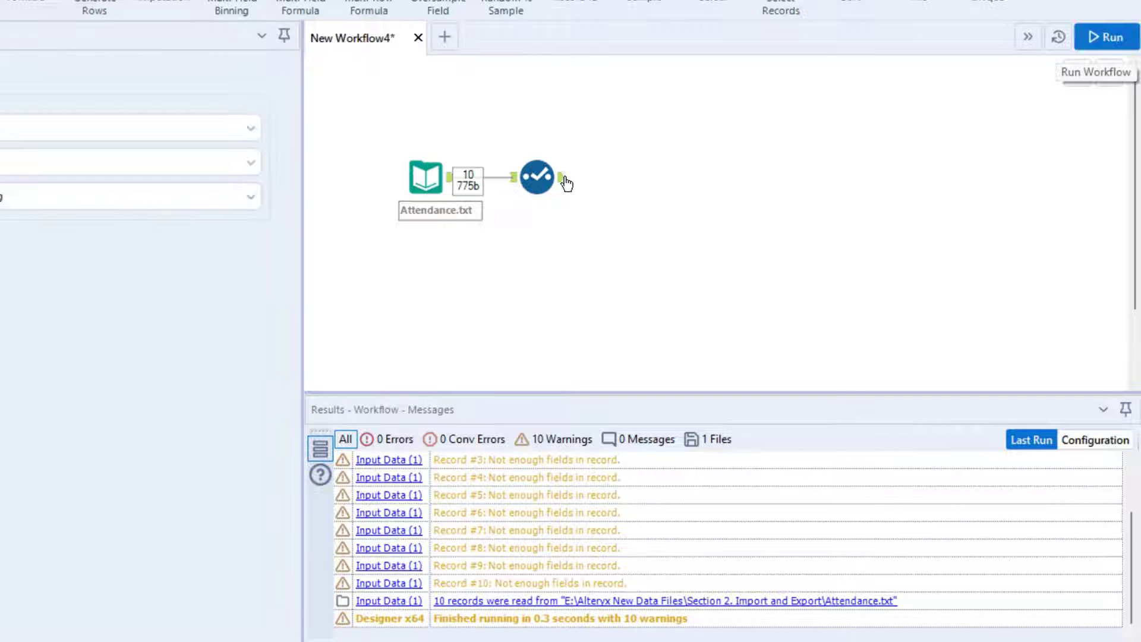
pyautogui.click(559, 180)
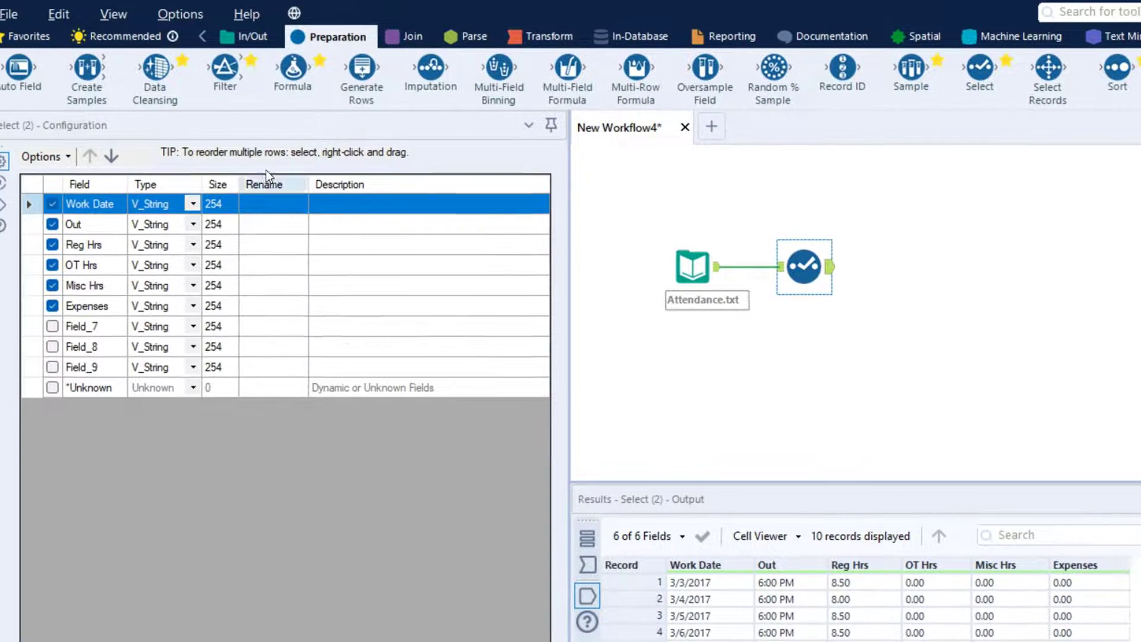
pyautogui.click(254, 46)
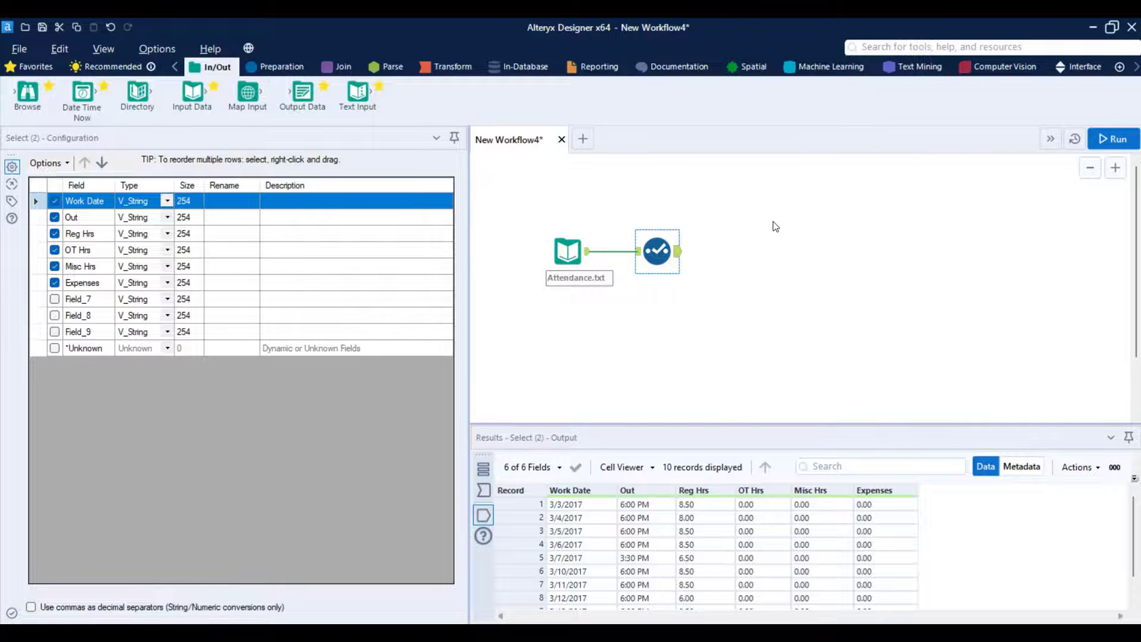
# Save the workflow in the Alteryx Output Files folder as "Importing Text file in Alteryx".
pyautogui.hotkey('ctrl', 's')
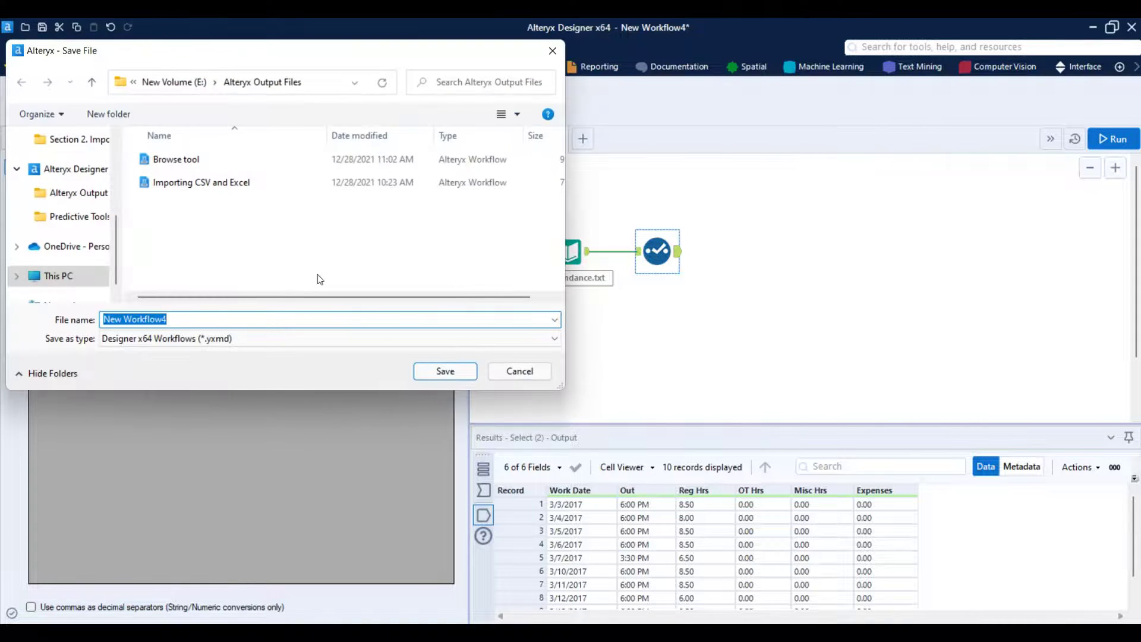
pyautogui.write('Importing ')
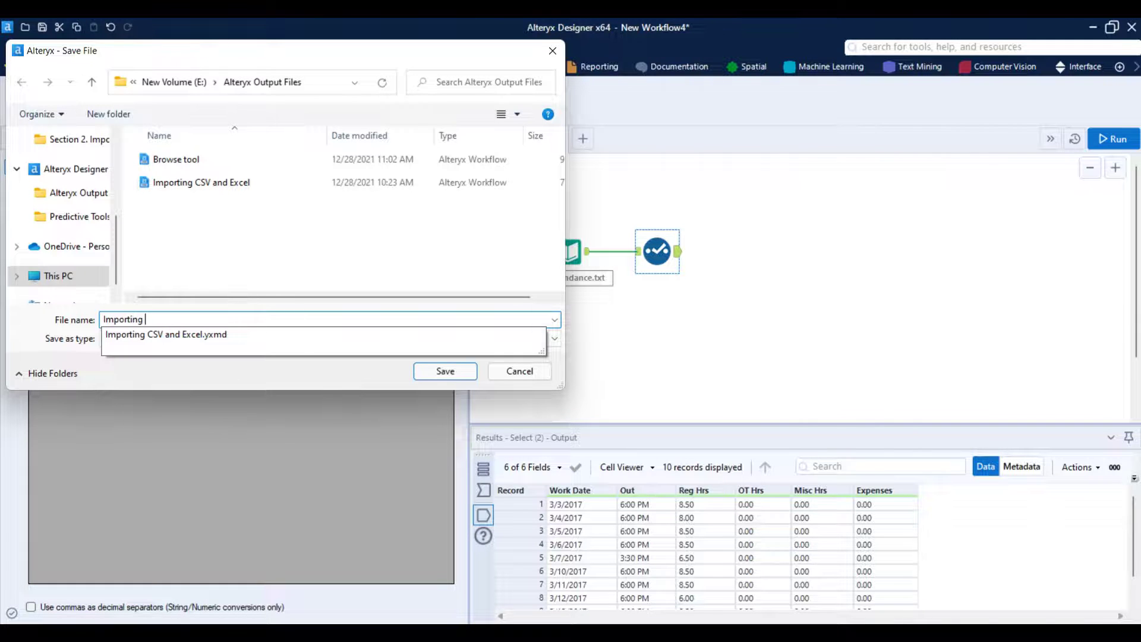
pyautogui.write('Text file in Alteryx')
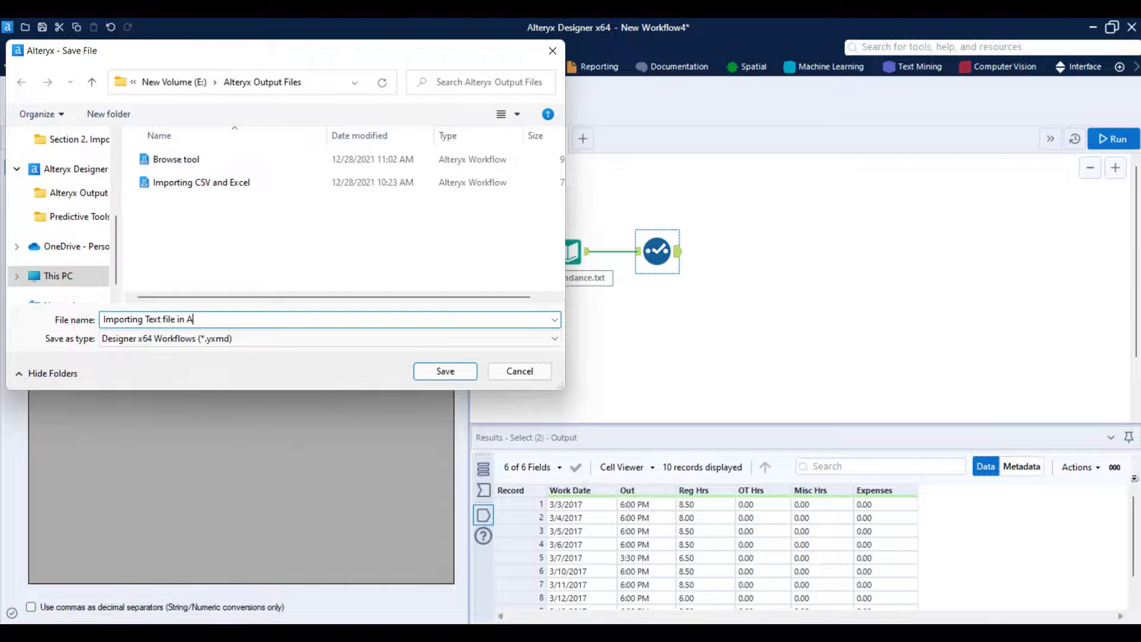
pyautogui.press('Return')
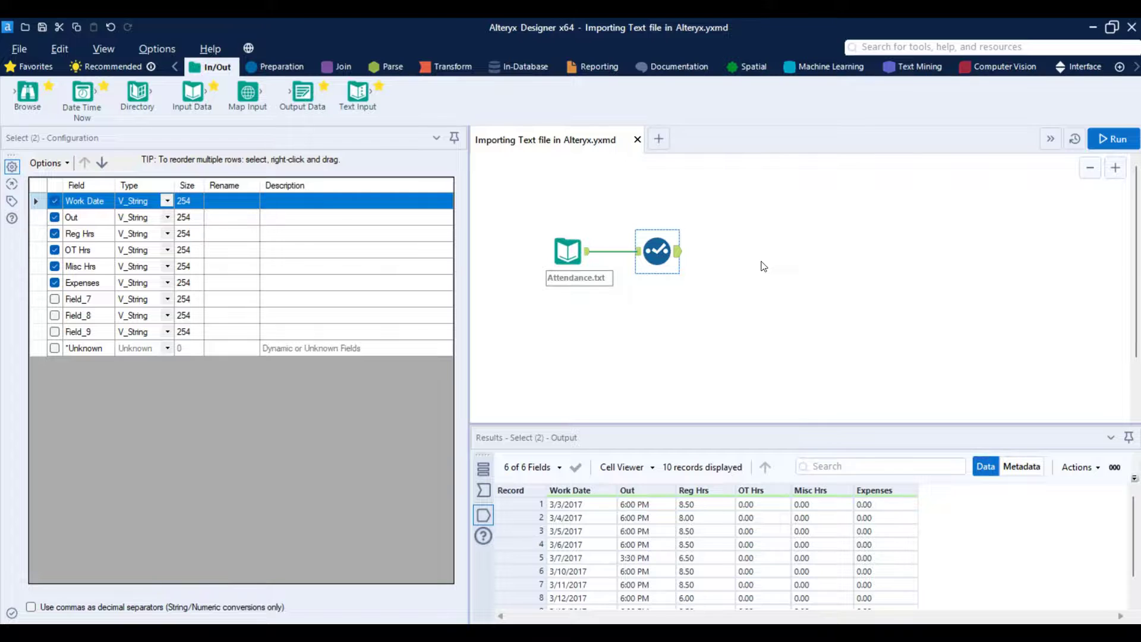